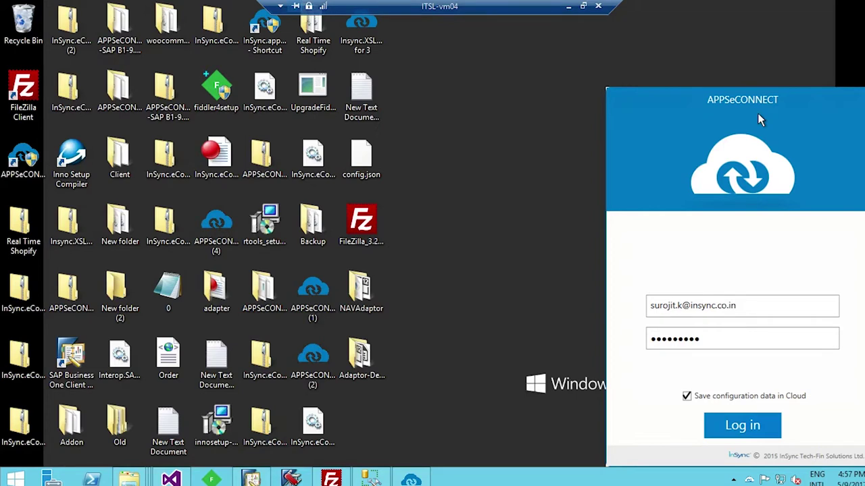
Log in to APPSeCONNECT and expand the second SAP-FTP (DIAPI) connection's touch points in the Sync Panel
left_click(766, 423)
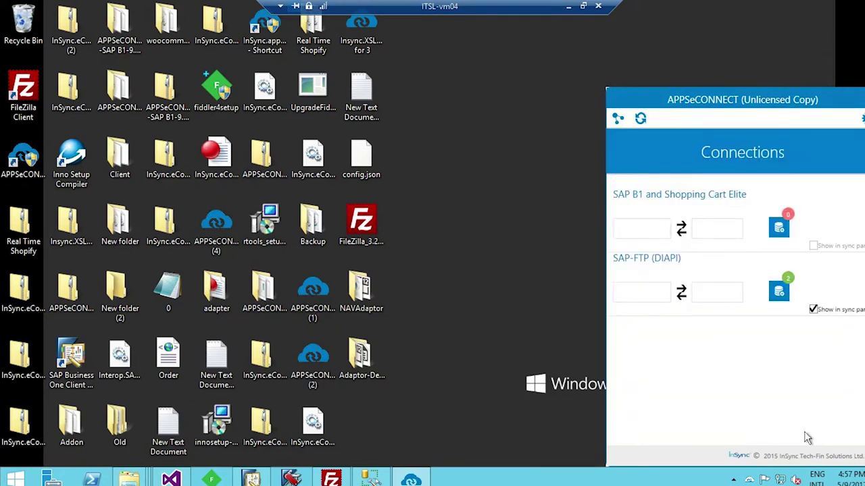
left_click(649, 128)
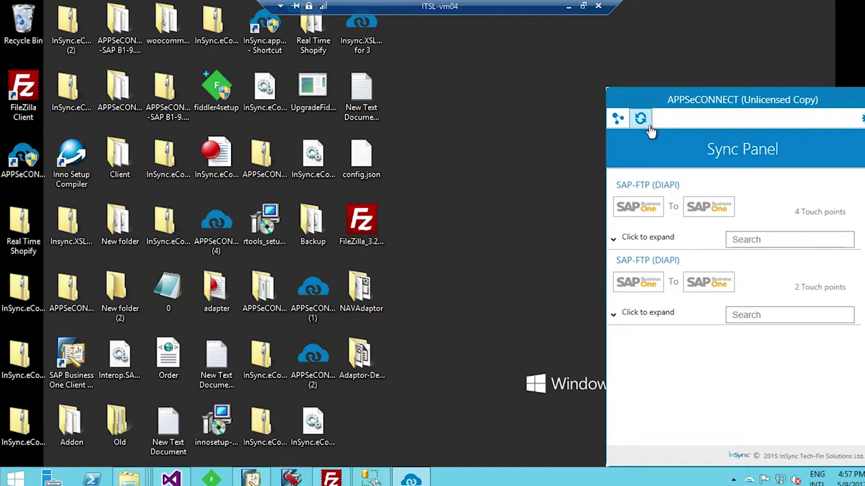
left_click(628, 314)
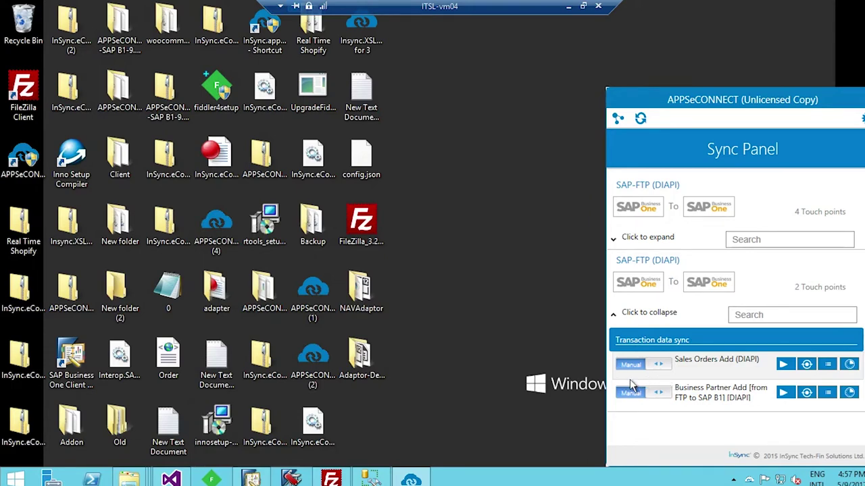
left_click(664, 370)
left_click(643, 377)
Switch from the remote desktop session to FileZilla on the local computer and dismiss its update notice
left_click(569, 6)
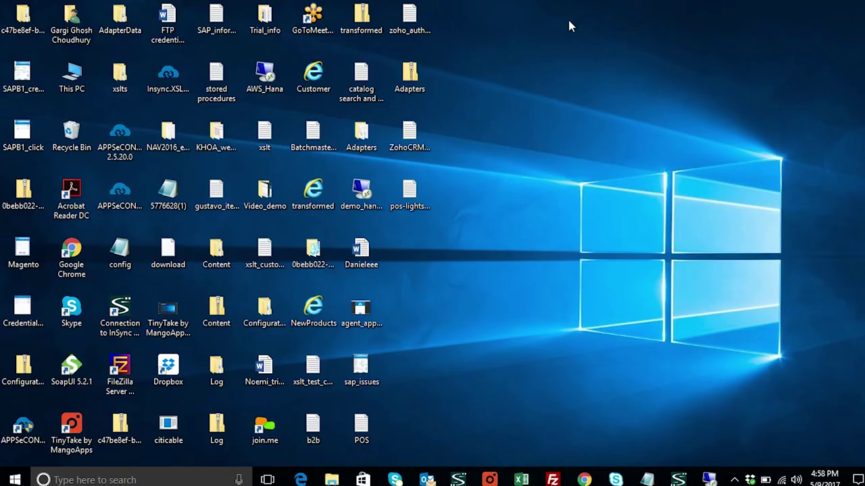
left_click(552, 479)
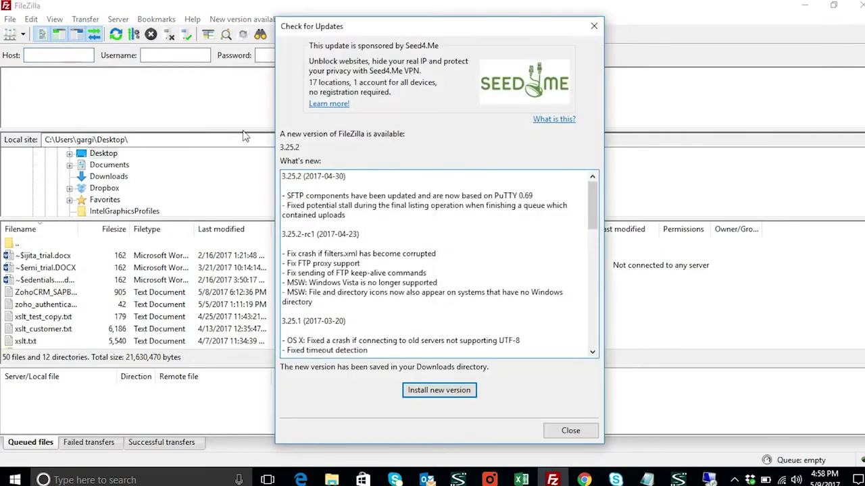
left_click(558, 427)
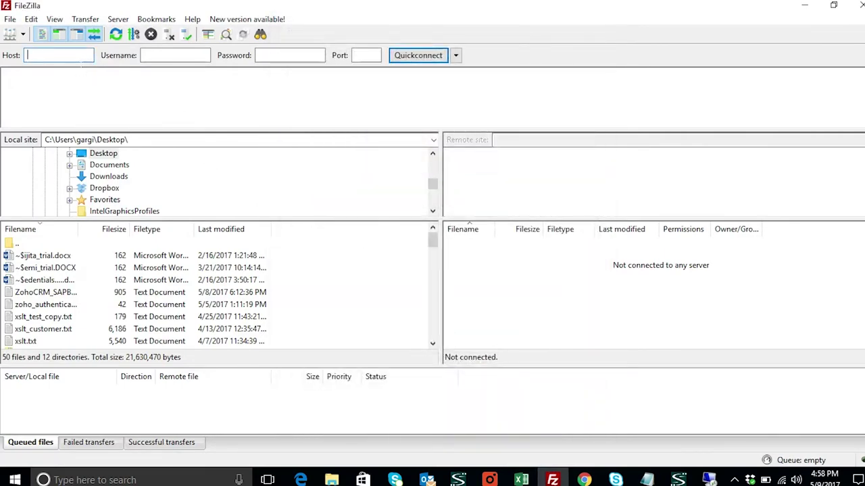
Connect to the FTP host templatebar.com, entering the account username and password
type("templ")
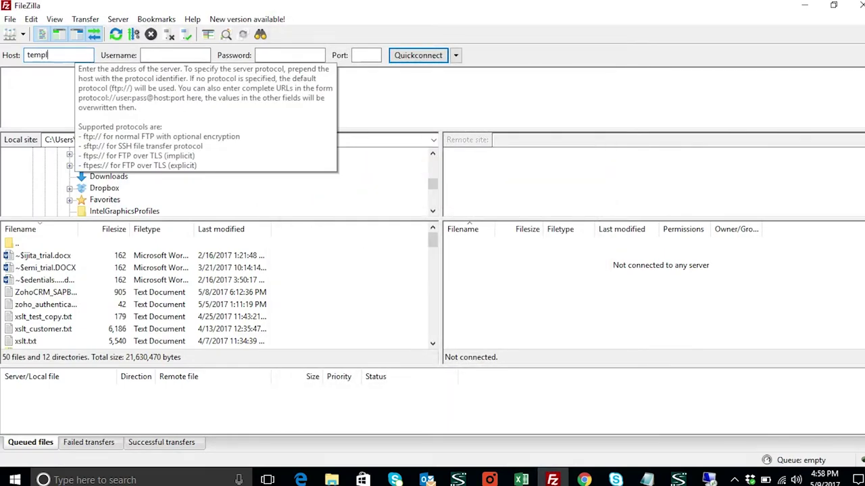
type("atebar.com")
key("Tab")
type("surajit")
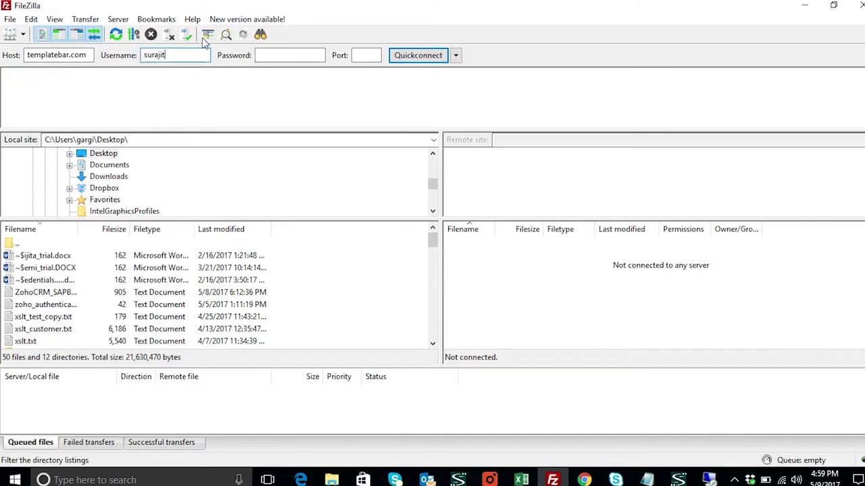
left_click(277, 59)
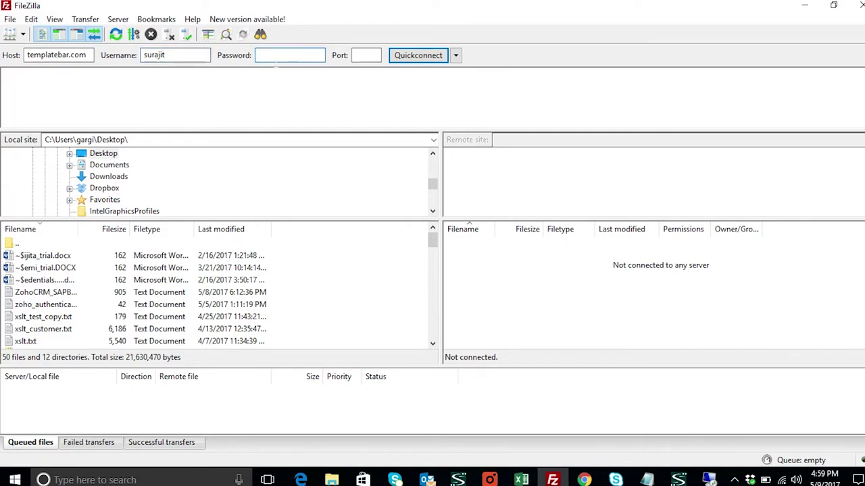
key("ctrl+v")
left_click(418, 55)
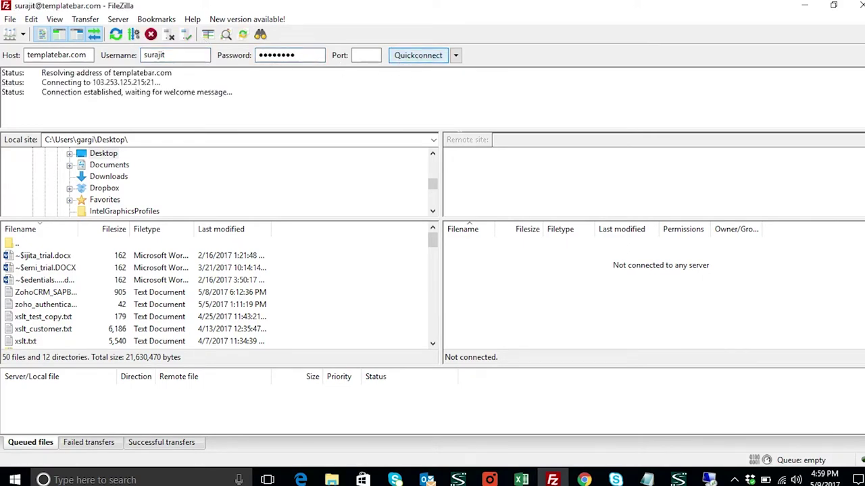
left_click(501, 409)
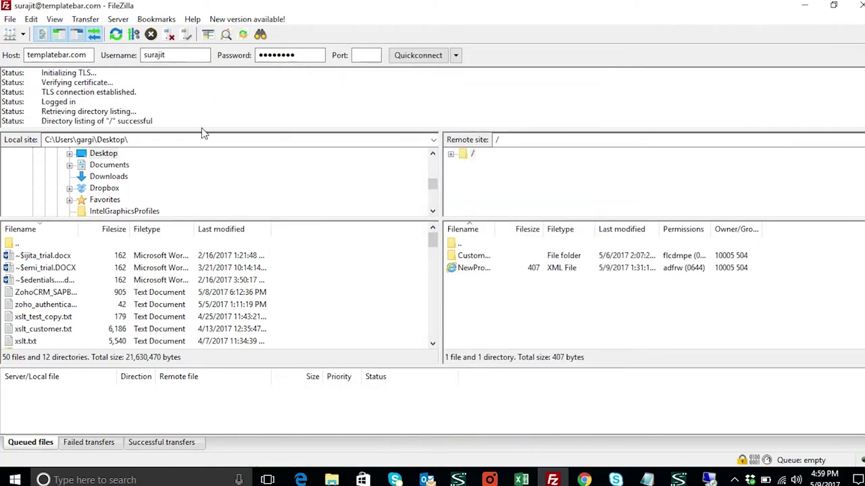
Download Customer.xml from the server's /Customers/WEB folder to the local Desktop folder
double_click(476, 256)
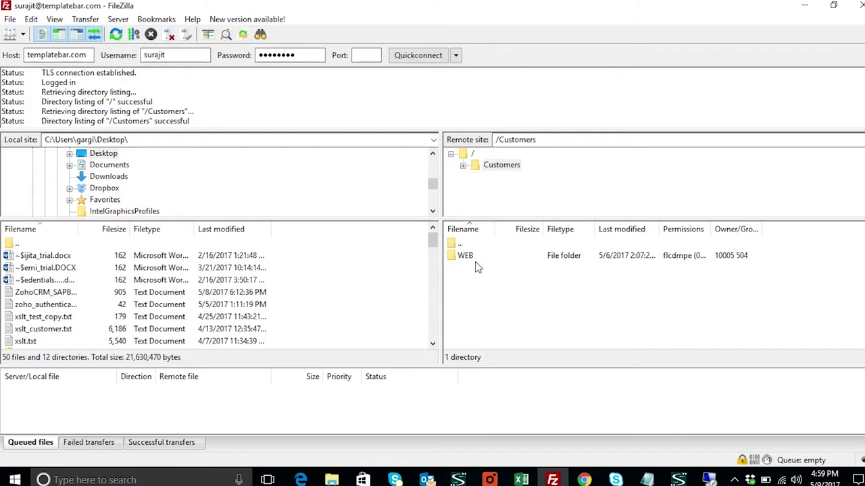
double_click(468, 260)
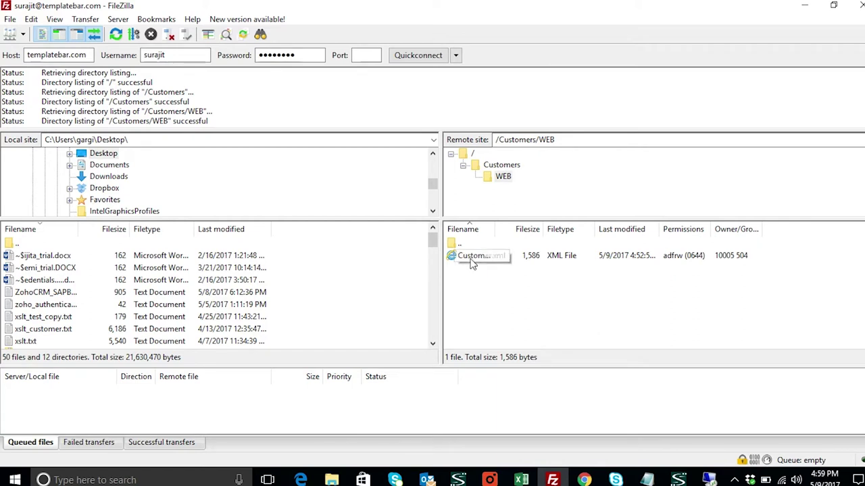
right_click(473, 260)
left_click(490, 267)
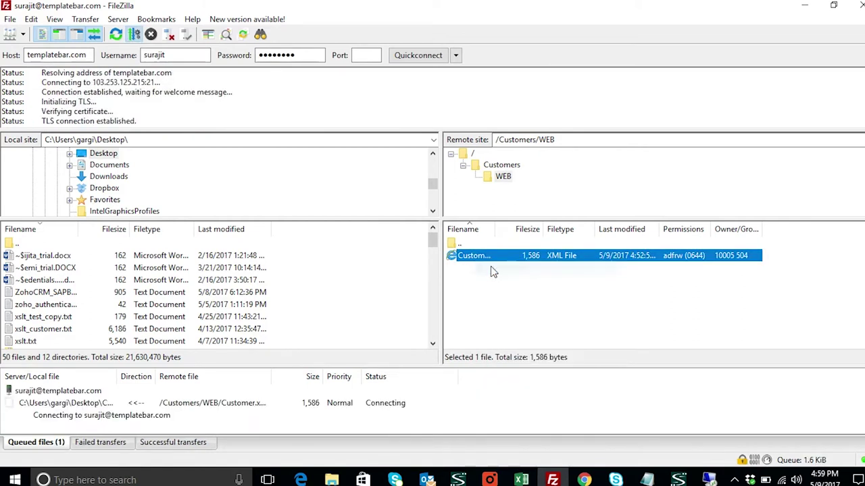
left_click(510, 317)
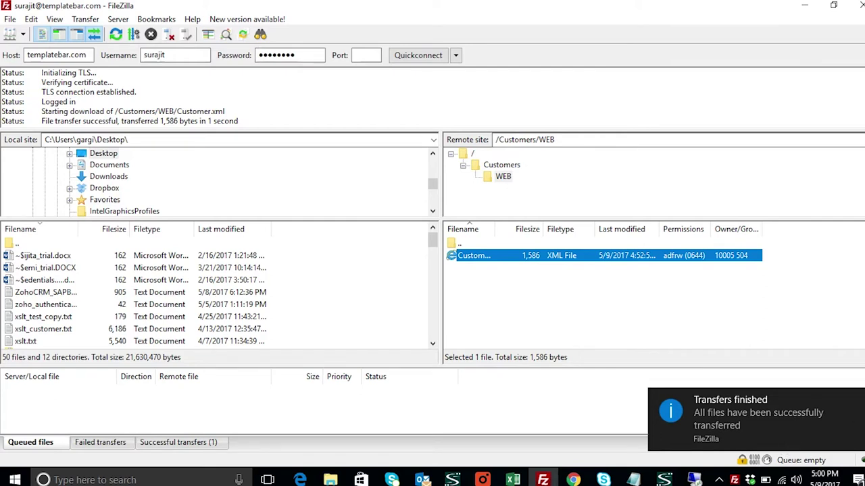
Switch to the desktop and open the Customer XML file in a maximized Notepad window
left_click(805, 6)
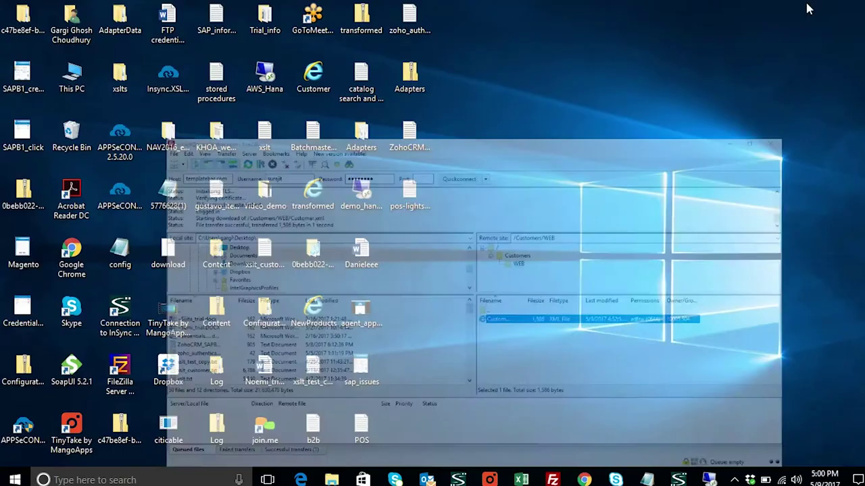
right_click(316, 80)
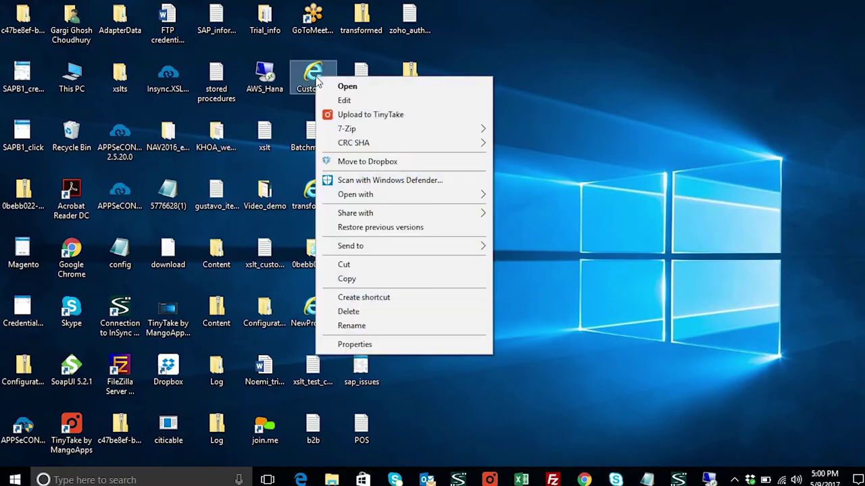
mouse_move(384, 197)
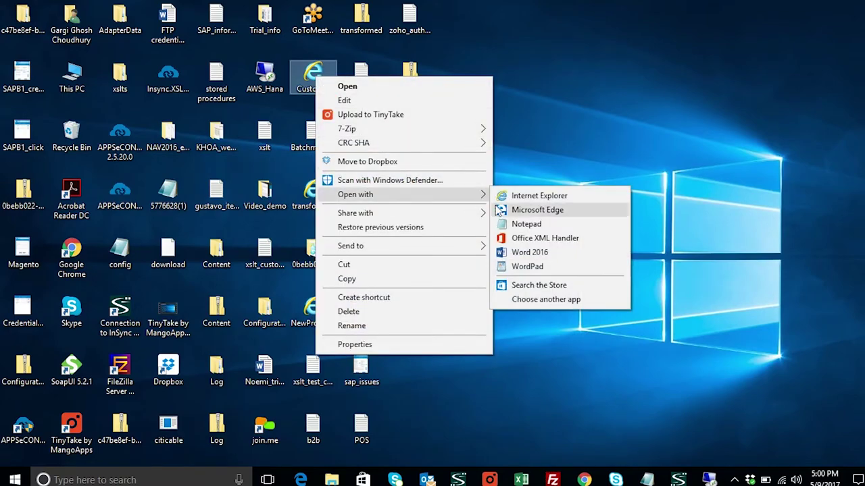
left_click(526, 224)
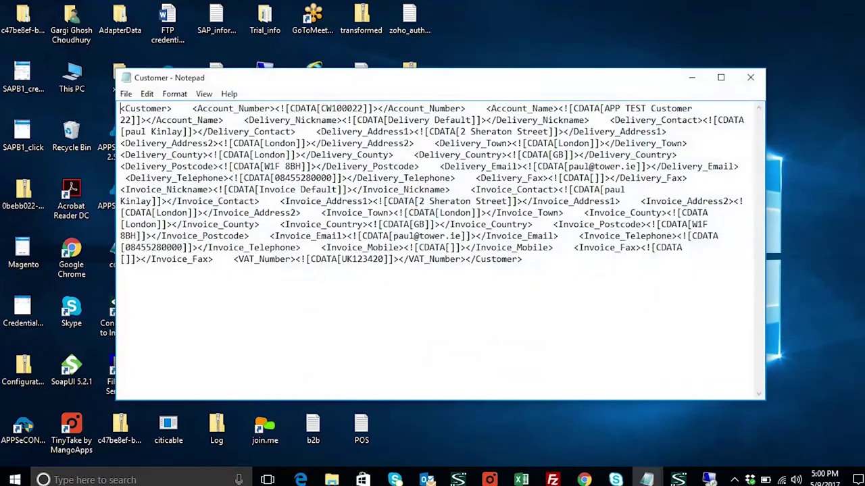
left_click(722, 77)
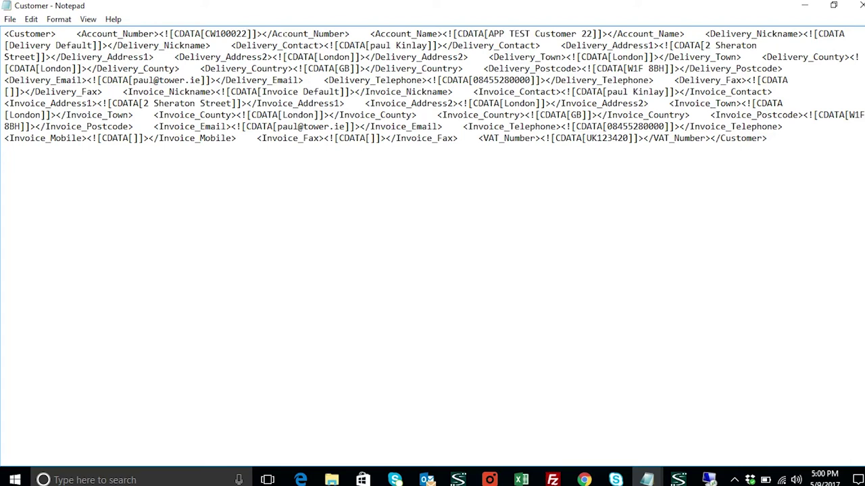
Replace the ending of the customer's Account_Number with new digits and set the Account_Name to APP TEST Customer 53
key("BackSpace")
key("BackSpace")
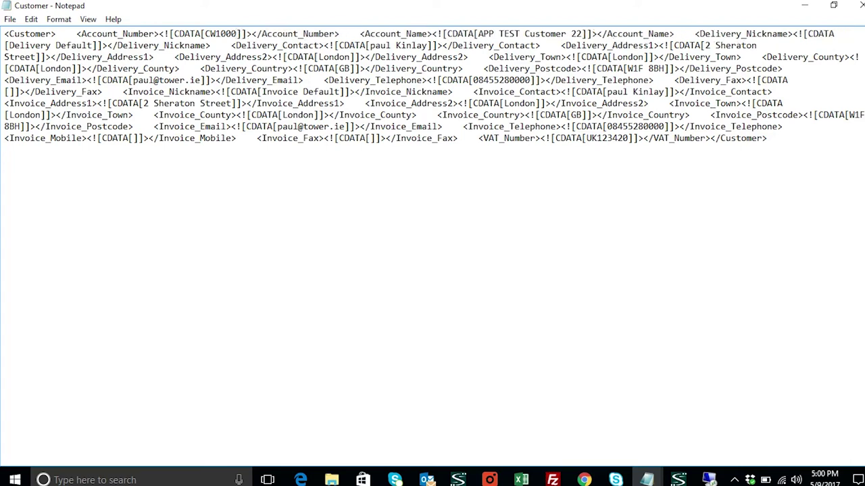
type("5")
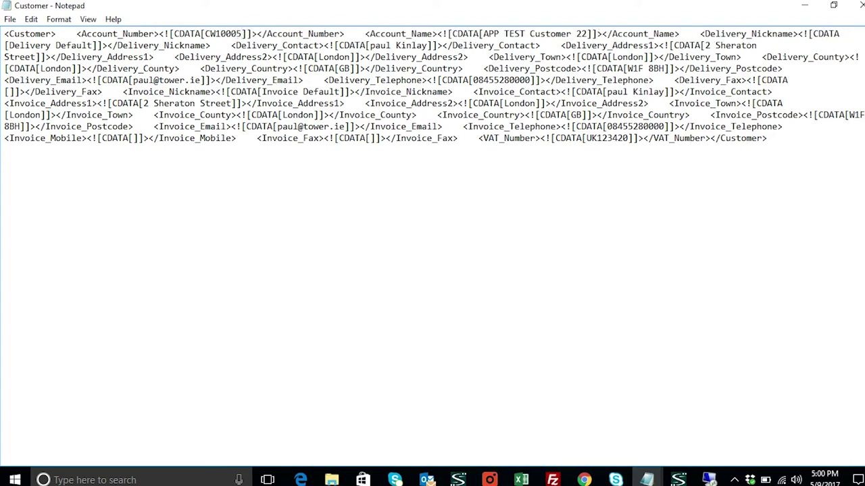
type("3")
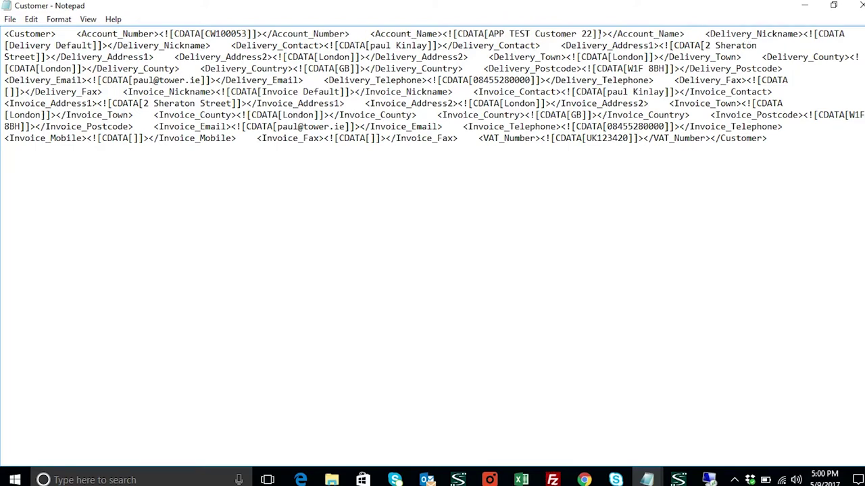
key("BackSpace")
key("BackSpace")
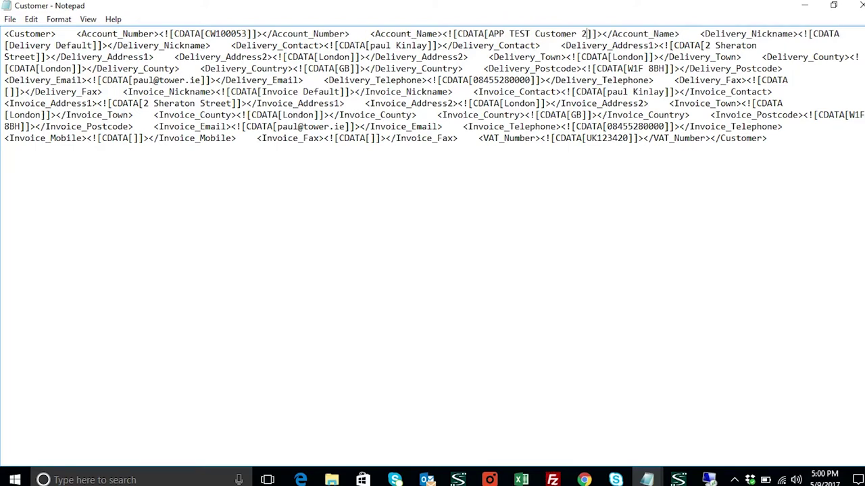
type("53")
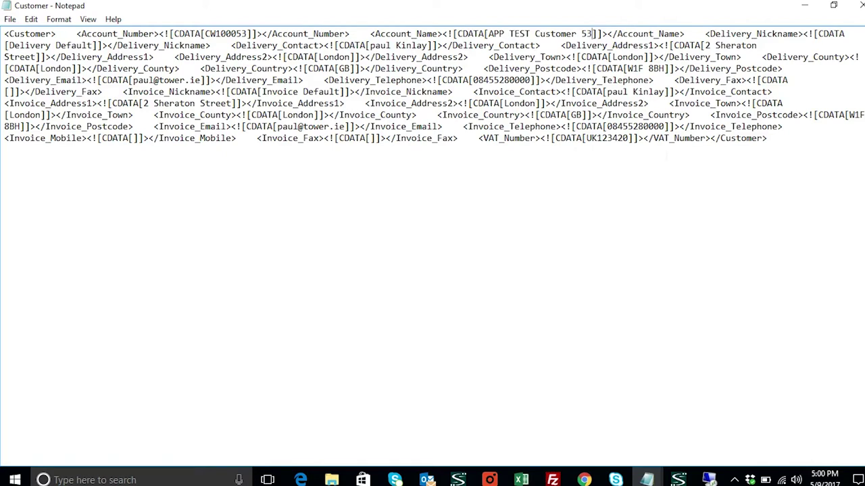
Replace the last two digits of the customer's VAT_Number with new ones
left_click(629, 138)
key("BackSpace")
key("BackSpace")
type("5")
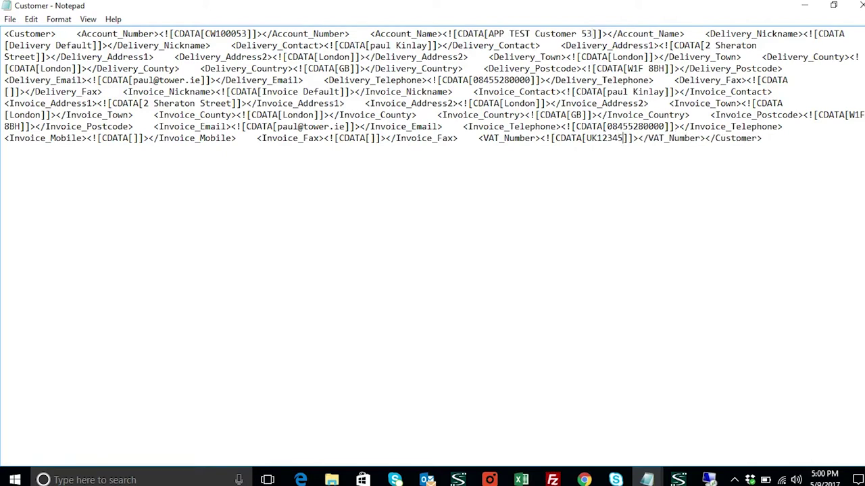
type("3")
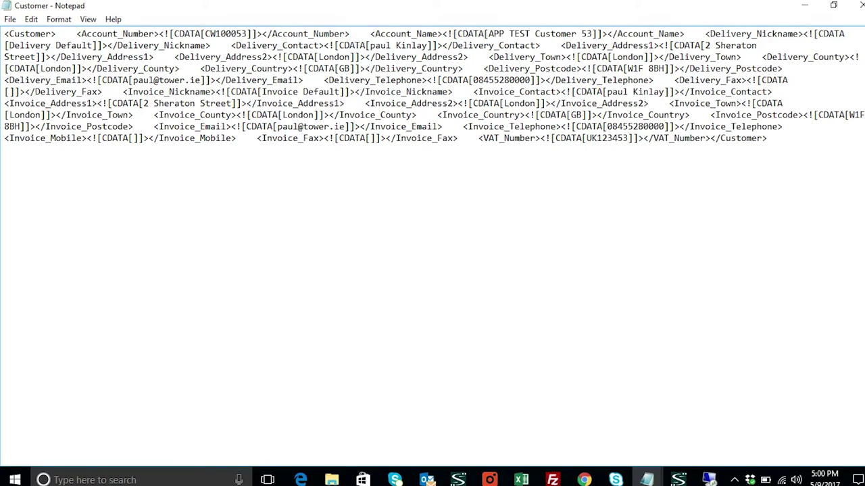
Copy the customer's new account number from the Account_Number tag and save the Customer file
left_click_drag(206, 34, 247, 34)
key("ctrl+c")
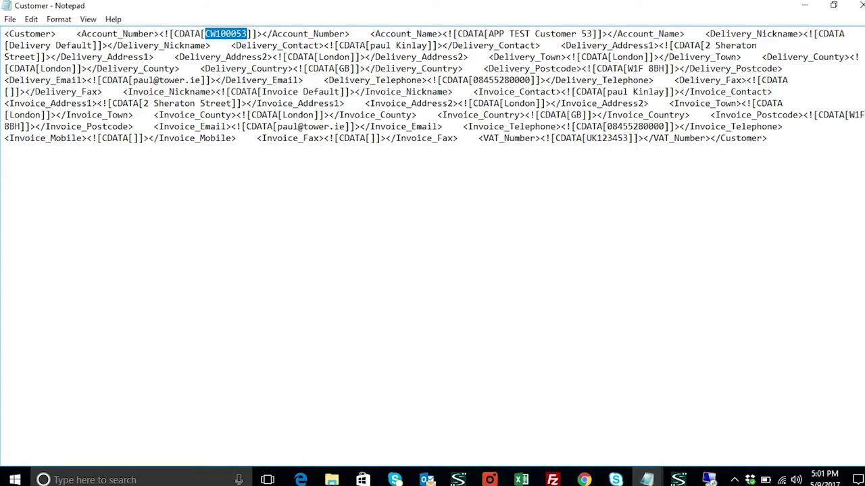
left_click(10, 19)
left_click(29, 61)
Switch to FileZilla and upload the edited Customer.xml from the local Desktop to /Customers/WEB, overwriting the existing file
left_click(804, 6)
mouse_move(555, 478)
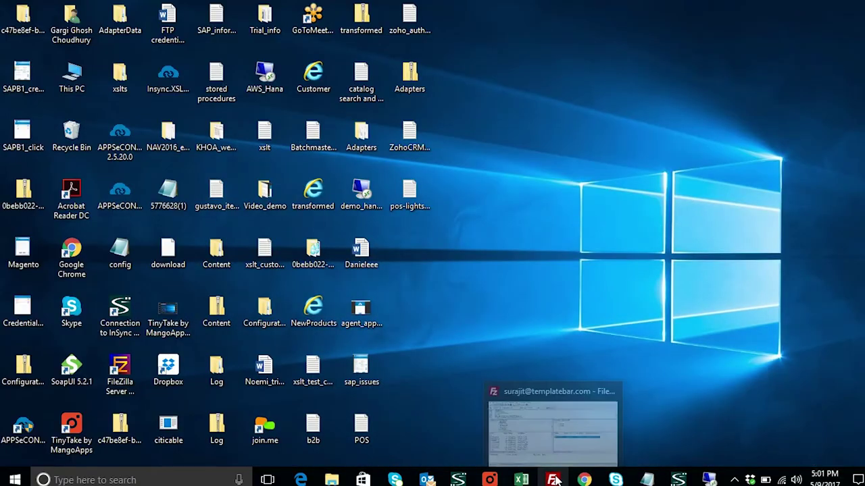
left_click(564, 451)
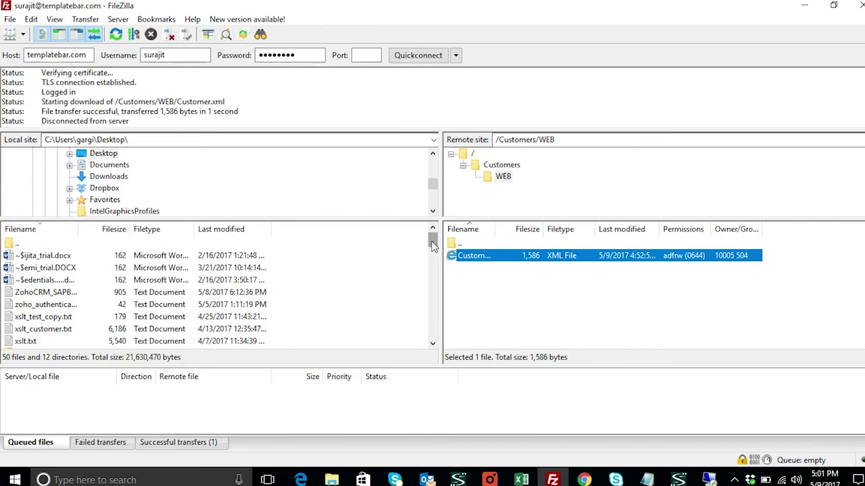
left_click_drag(433, 245, 433, 251)
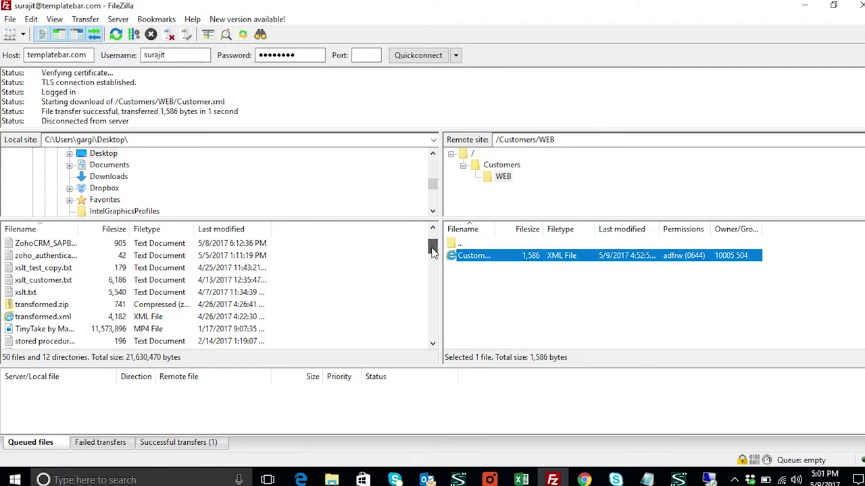
left_click_drag(432, 250, 432, 290)
right_click(65, 319)
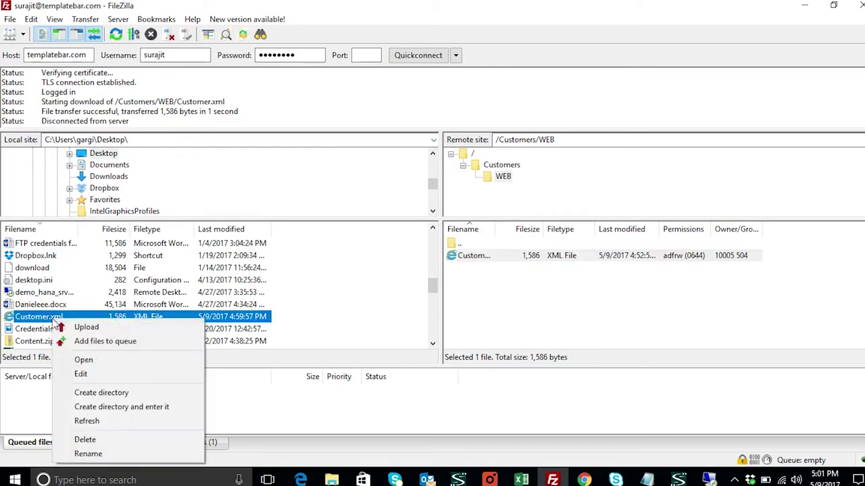
left_click(85, 328)
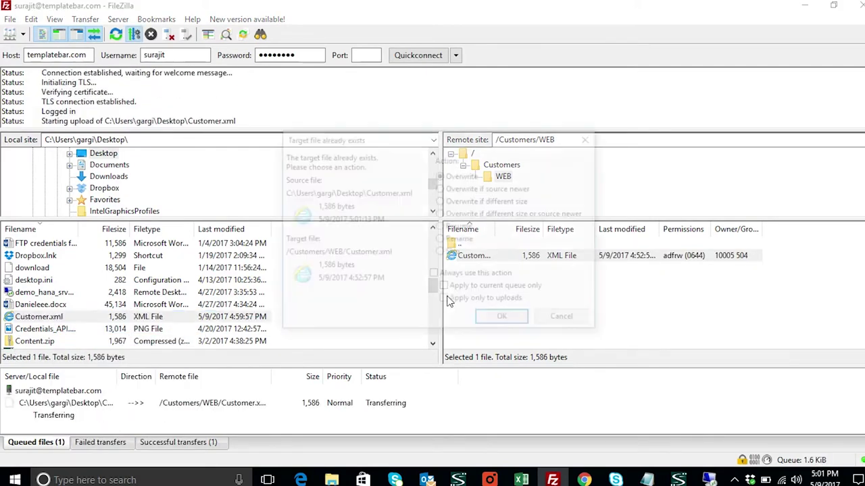
left_click(507, 320)
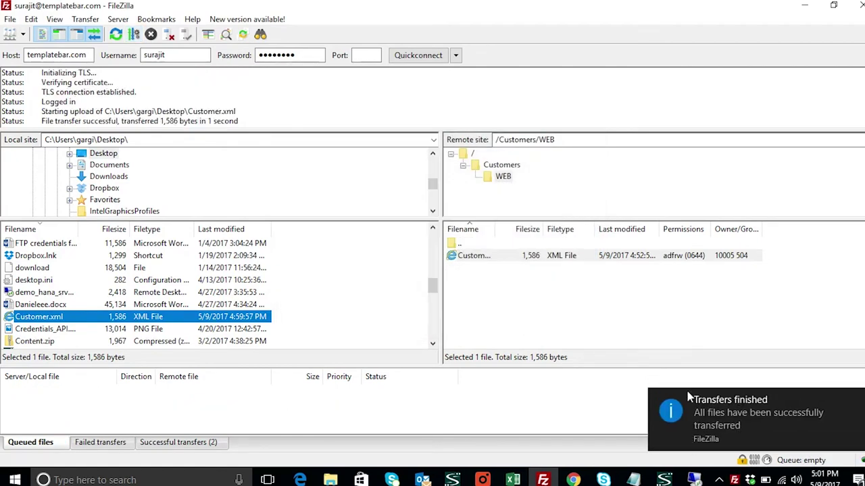
left_click(804, 6)
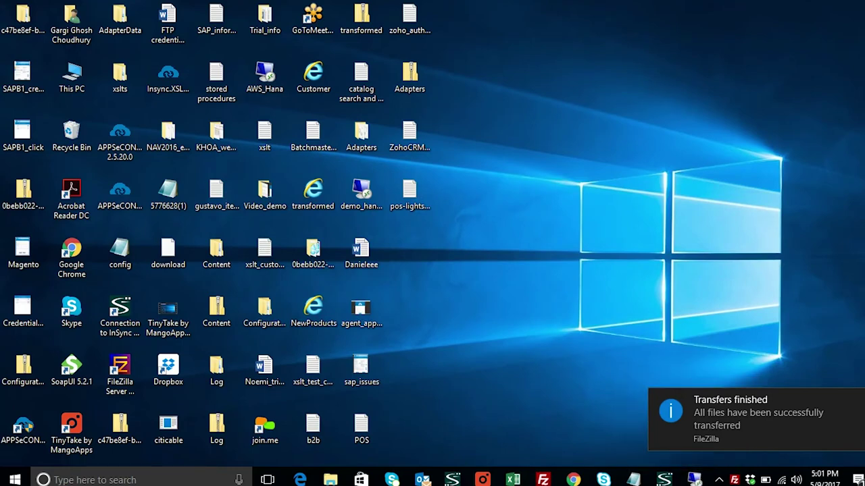
Switch to the ITSL-vm04 remote desktop and run the Business Partner Add [from FTP to SAP B1] (DIAPI) sync in APPSeCONNECT
mouse_move(709, 478)
left_click(706, 454)
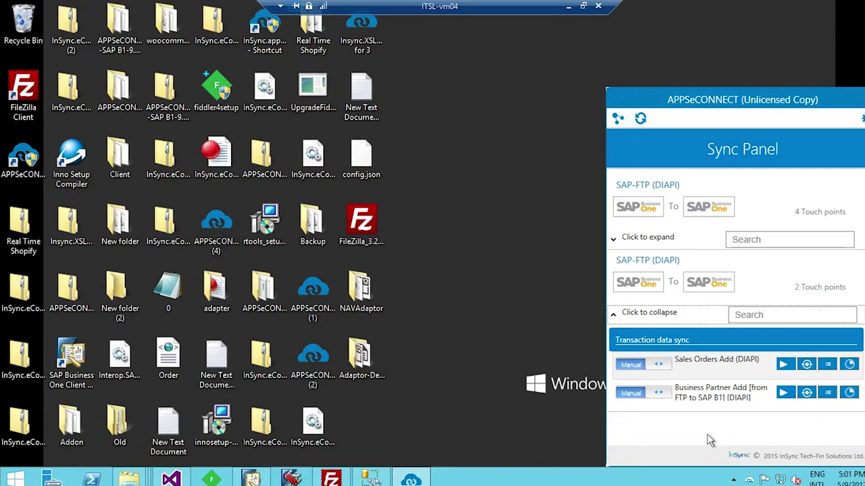
left_click(783, 393)
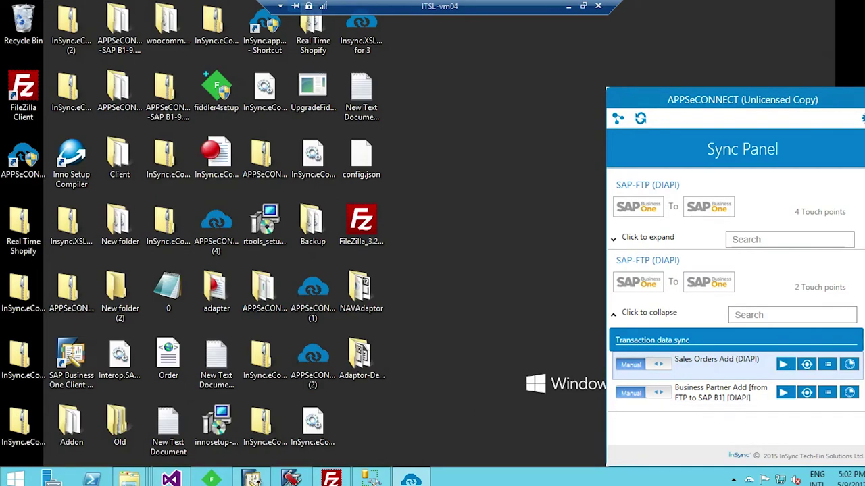
Switch to SAP Business One, look up the synced customer in Business Partner Master Data by the copied account number, and close the reviewed record
left_click(251, 476)
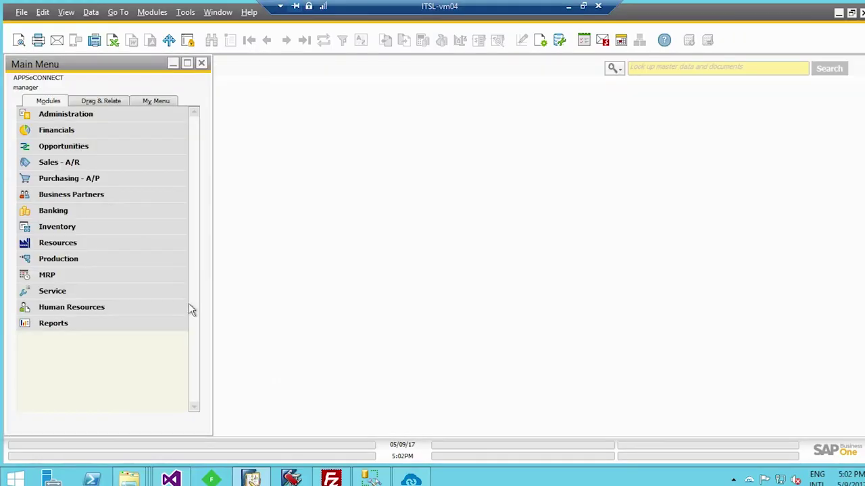
left_click(95, 209)
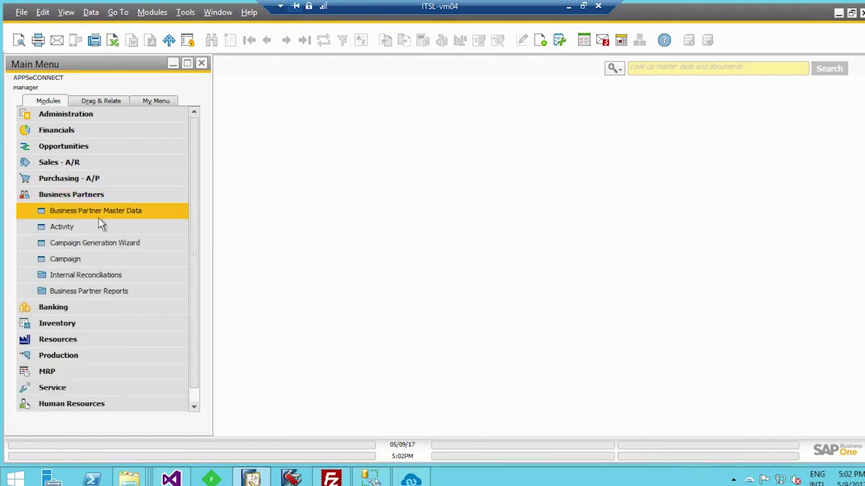
left_click(99, 230)
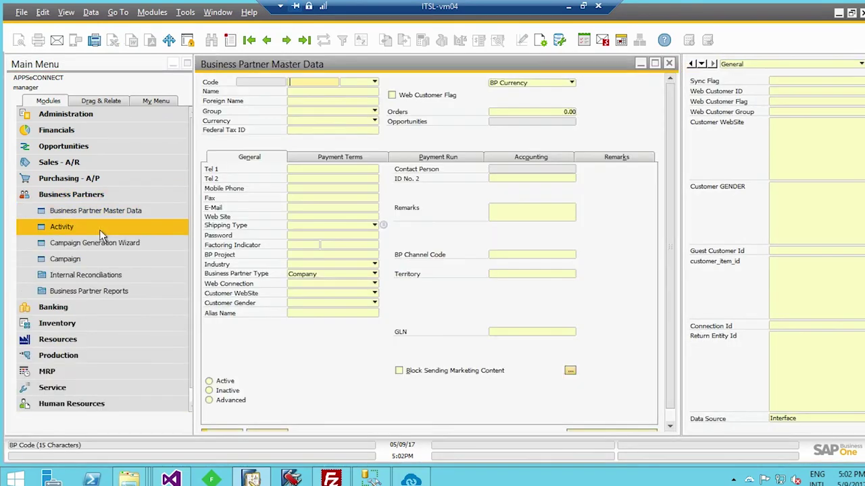
key("ctrl+v")
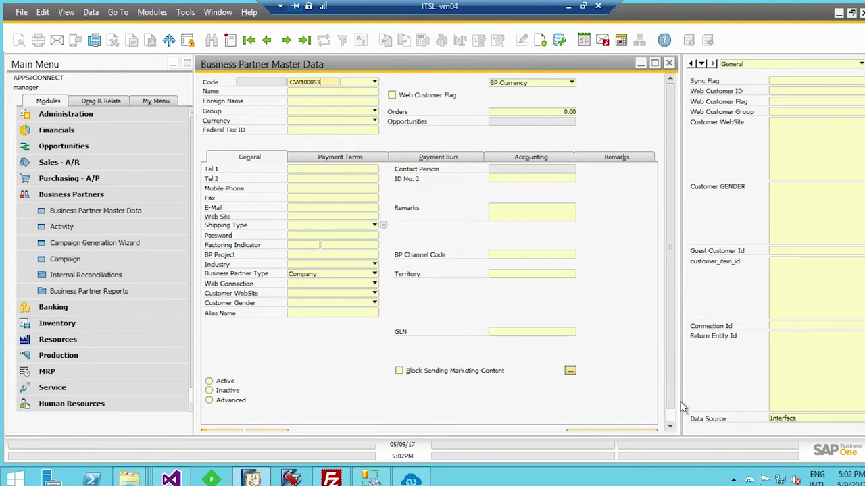
scroll(685, 432, "down", 1)
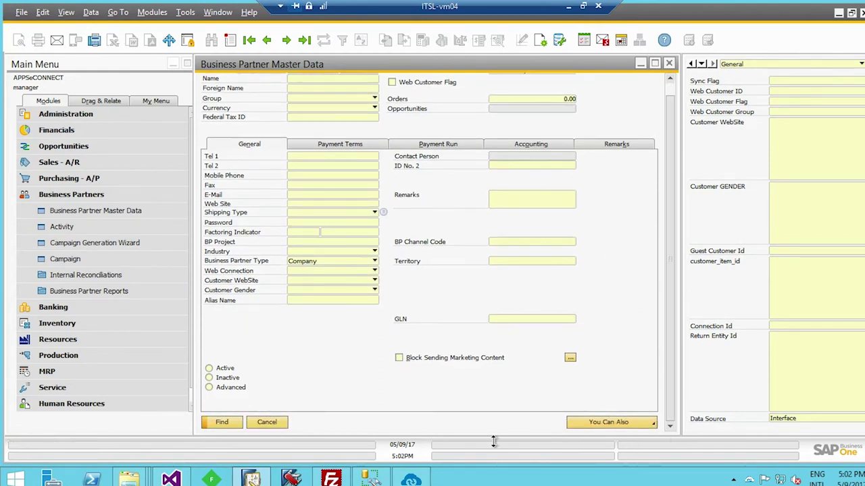
key("Return")
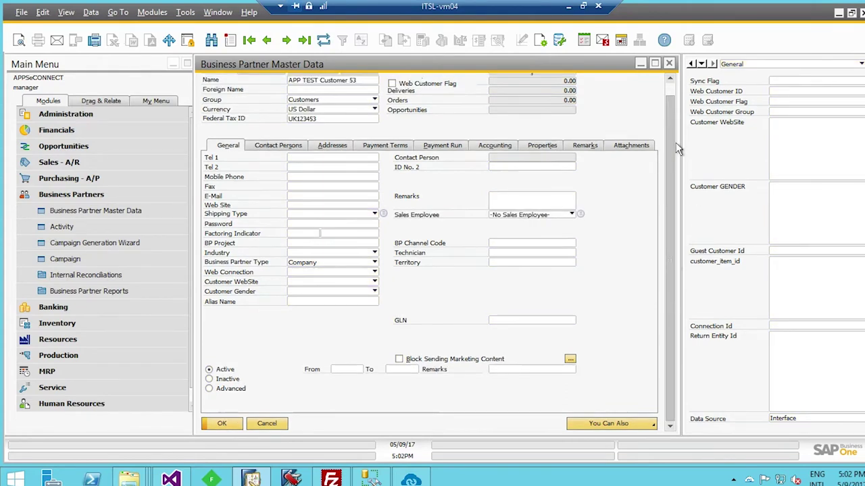
scroll(681, 126, "up", 1)
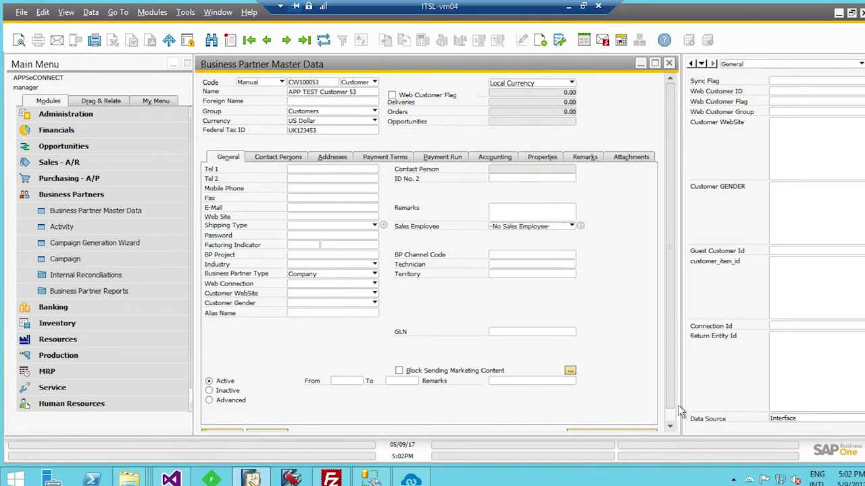
scroll(682, 424, "down", 1)
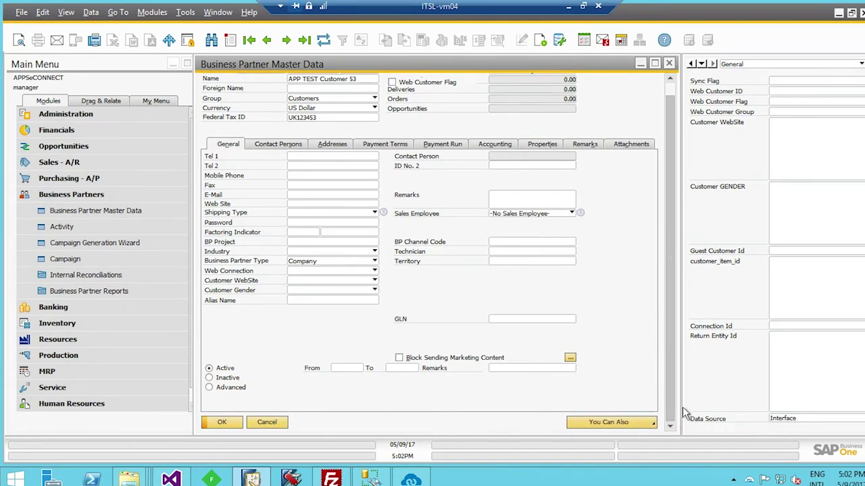
scroll(685, 401, "up", 1)
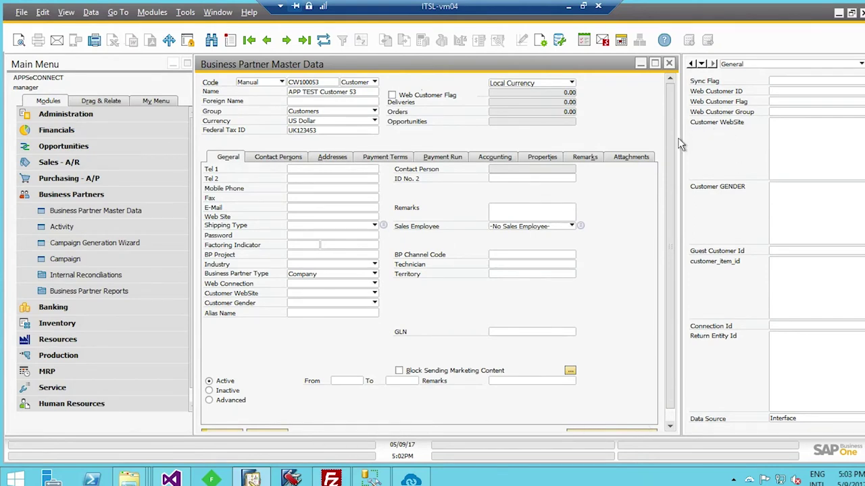
scroll(682, 150, "down", 1)
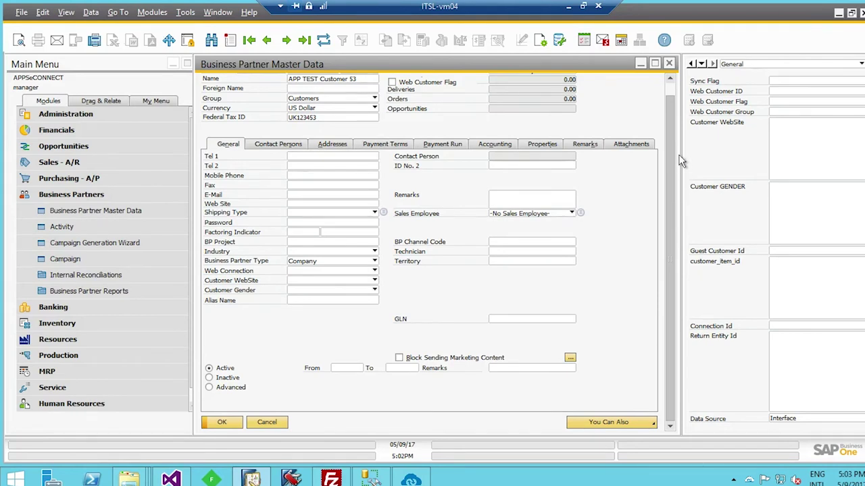
scroll(682, 162, "up", 1)
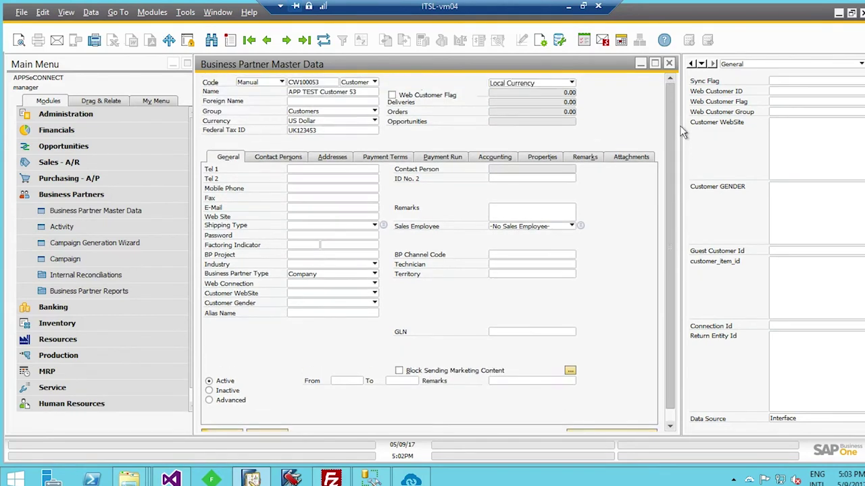
left_click(669, 63)
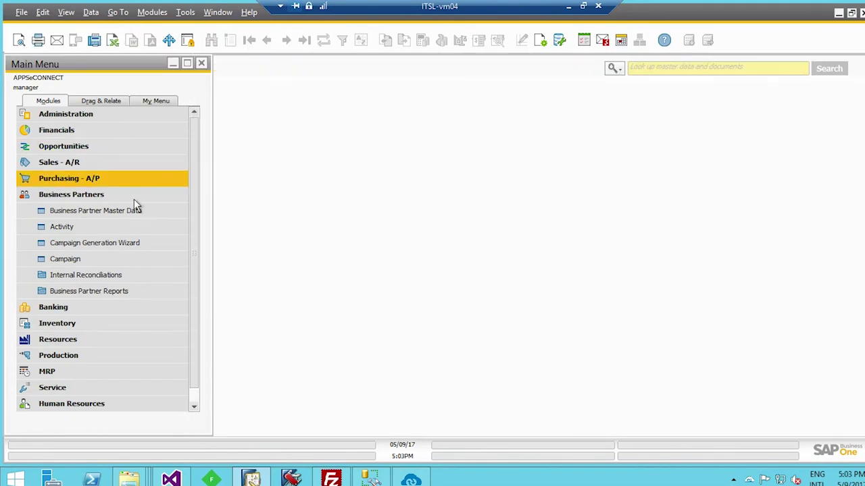
Start an item in Item Master Data with item number item1098, description Micromax_4g and a unit price of 340
left_click(129, 198)
left_click(57, 227)
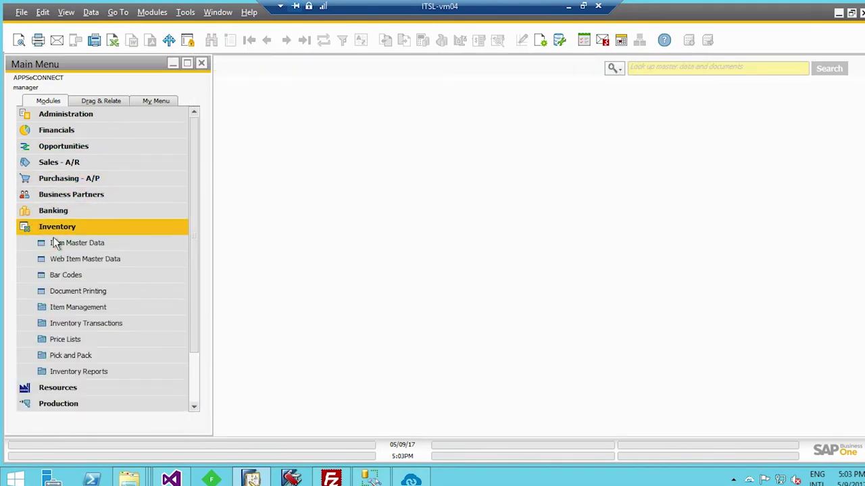
left_click(66, 246)
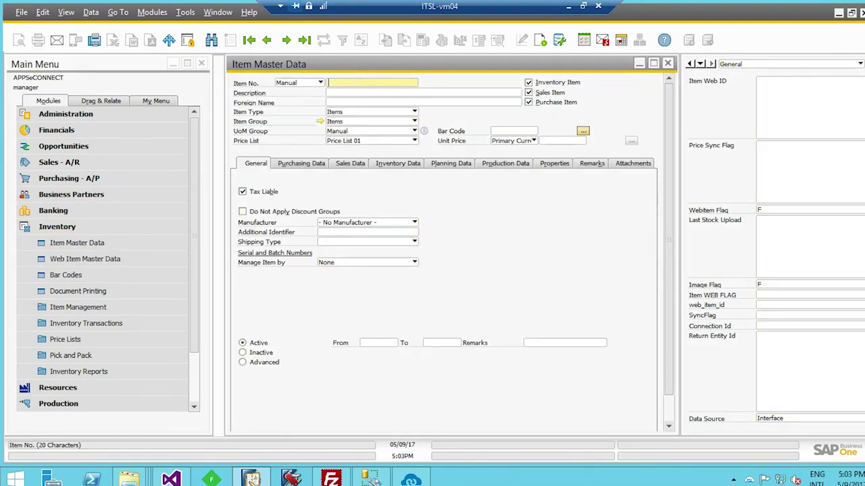
type("m1098")
key("Tab")
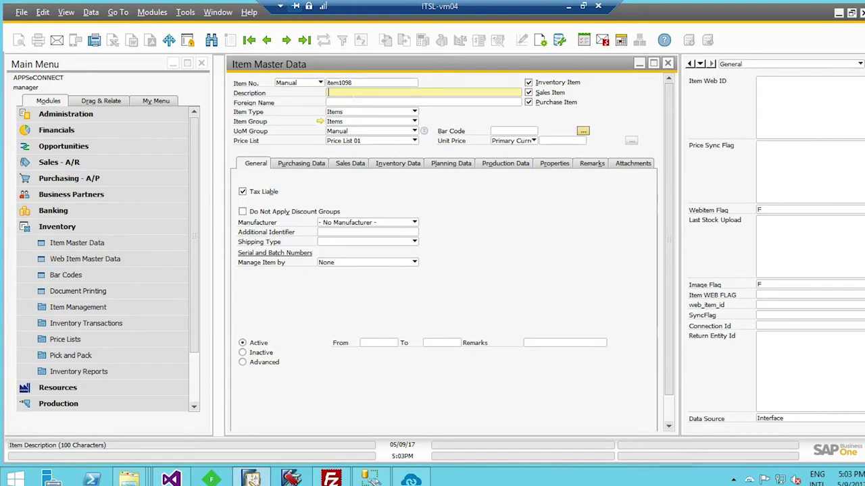
type("Micromax_4g")
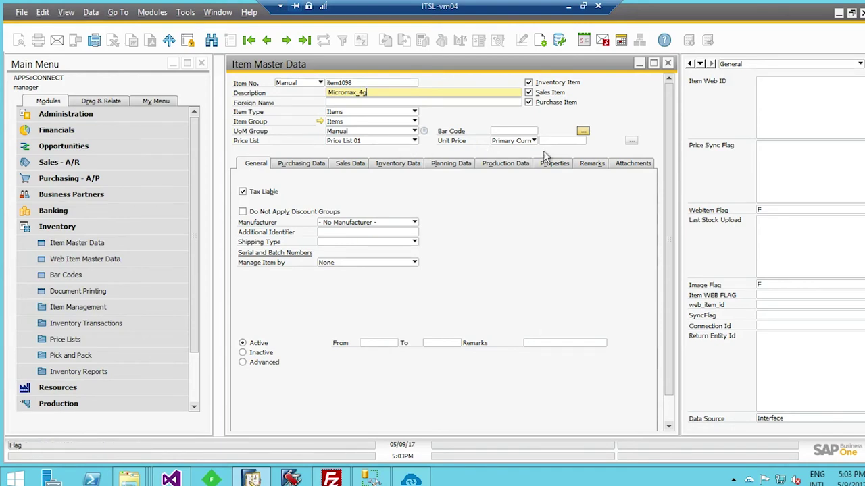
left_click(562, 141)
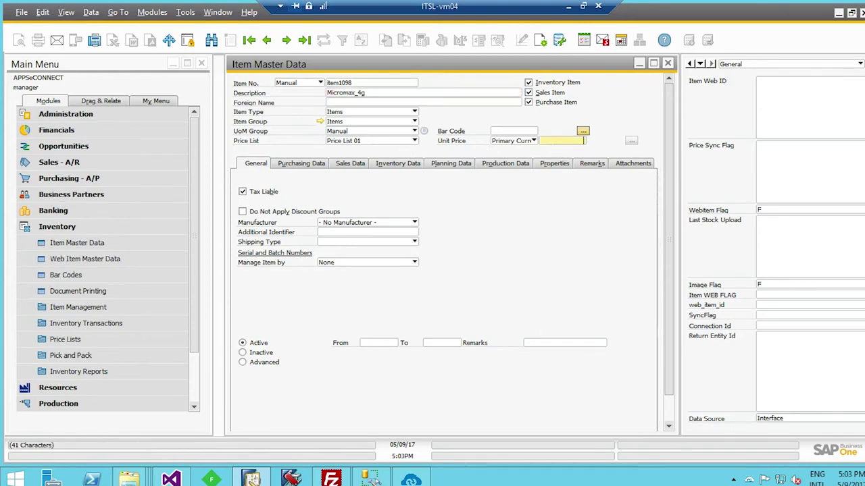
type("340")
Enter smartphone as the item's remarks and set its Webitem Flag to T
left_click(600, 170)
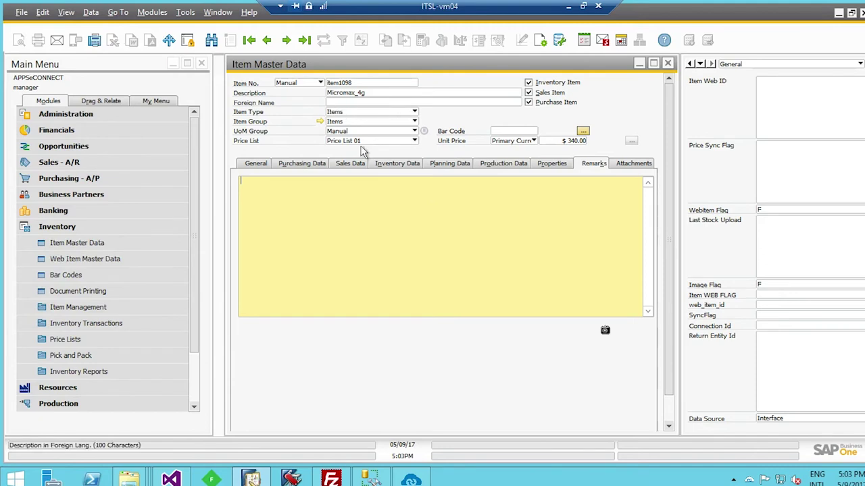
type("smartph")
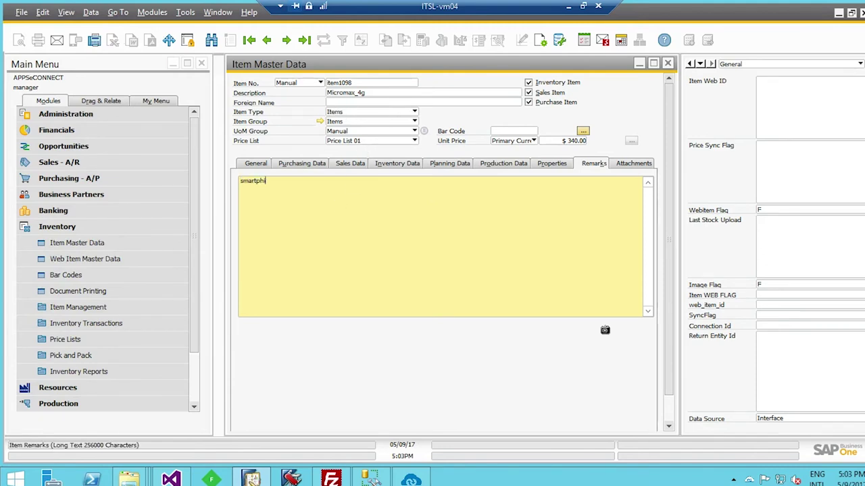
type("one")
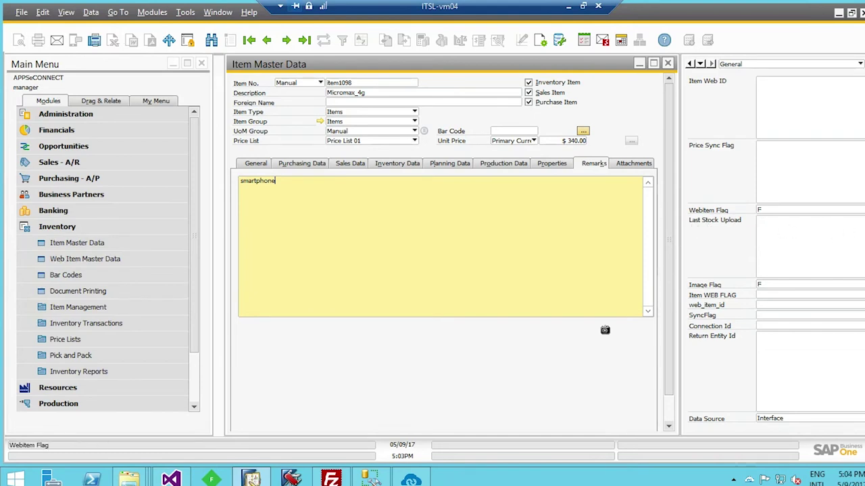
left_click(810, 210)
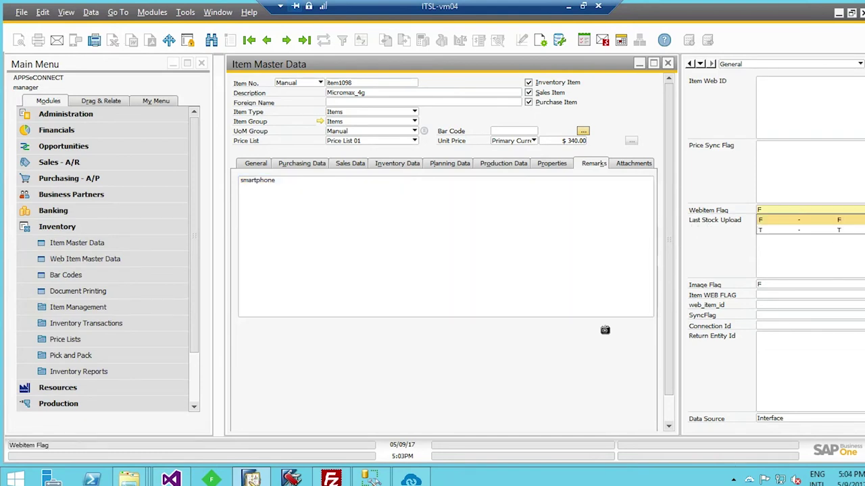
left_click(848, 236)
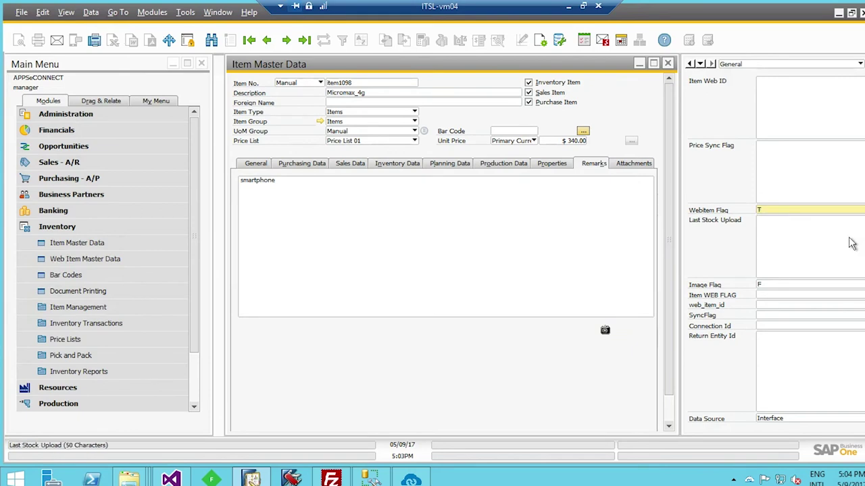
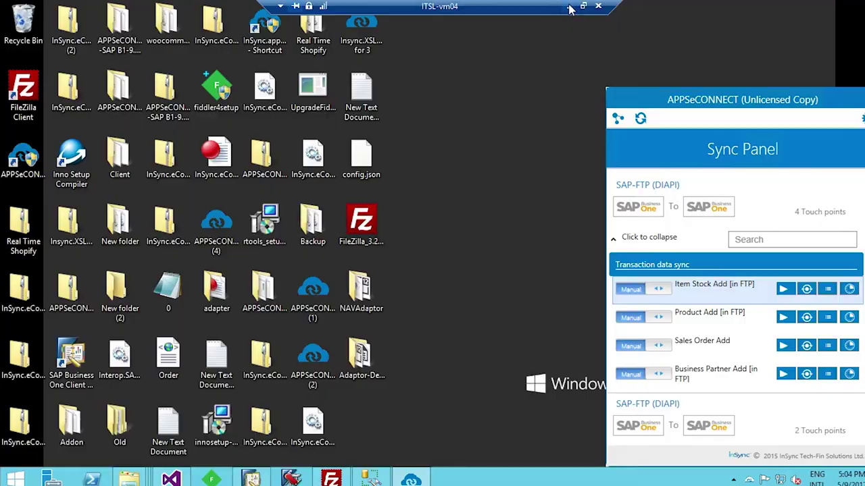
Switch to FileZilla and download NewProducts.xml from the remote root folder to the local Desktop, overwriting the existing copy
mouse_move(559, 480)
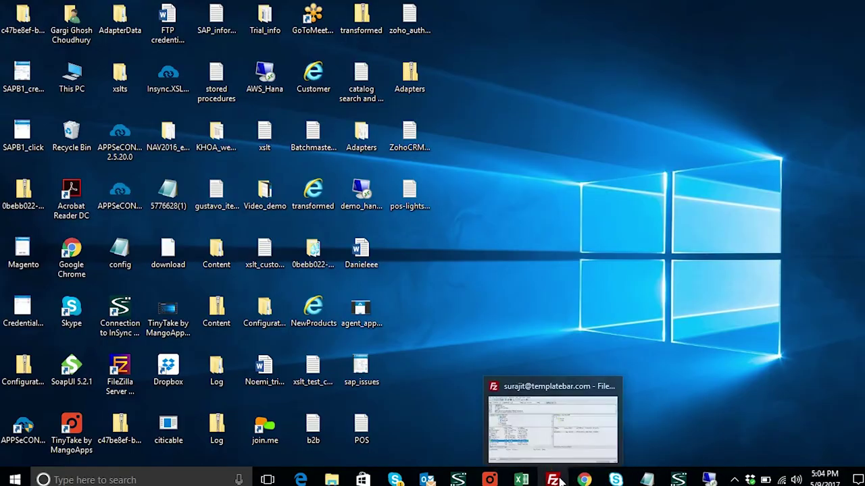
left_click(560, 449)
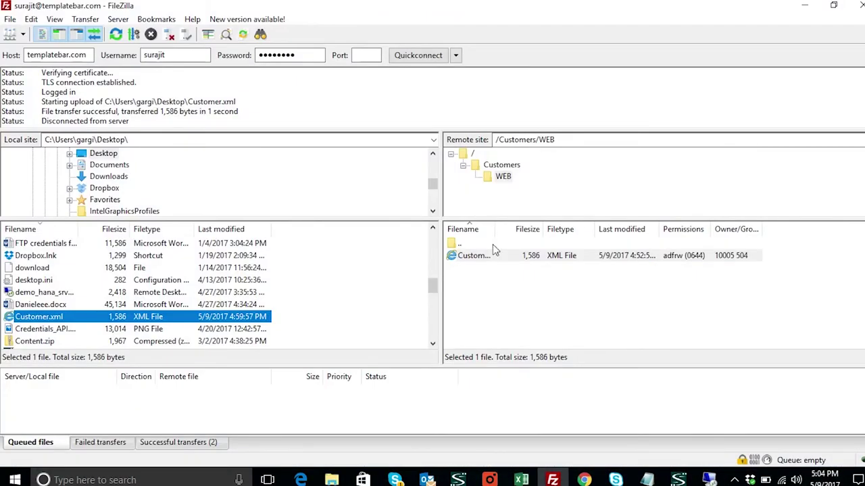
double_click(460, 244)
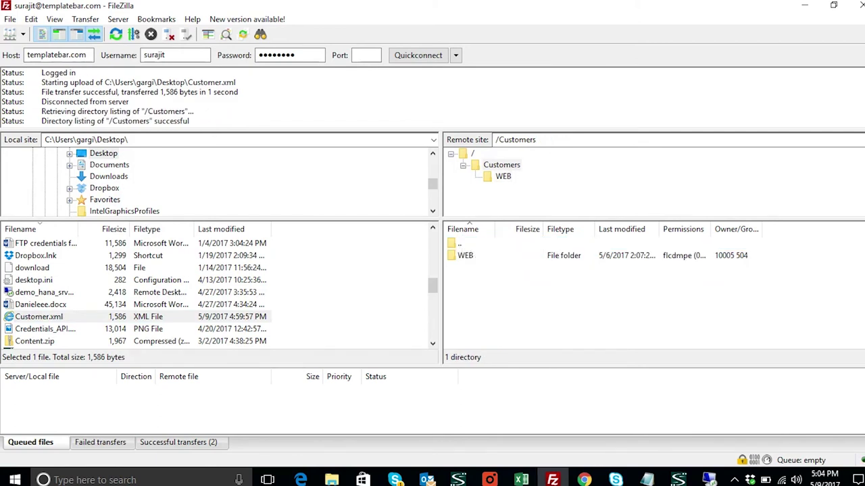
left_click(115, 34)
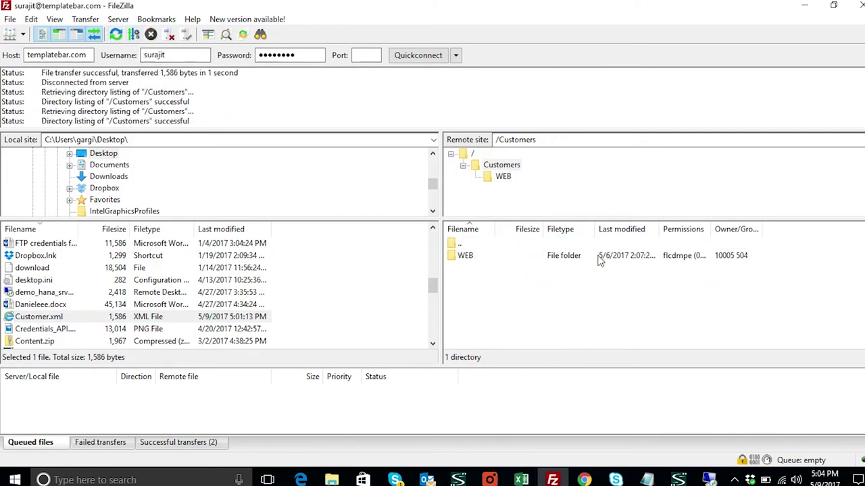
double_click(460, 245)
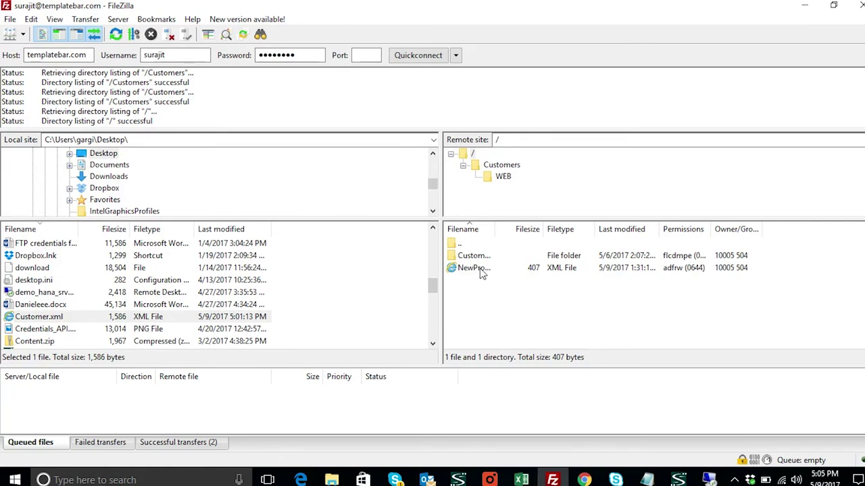
right_click(482, 268)
left_click(514, 277)
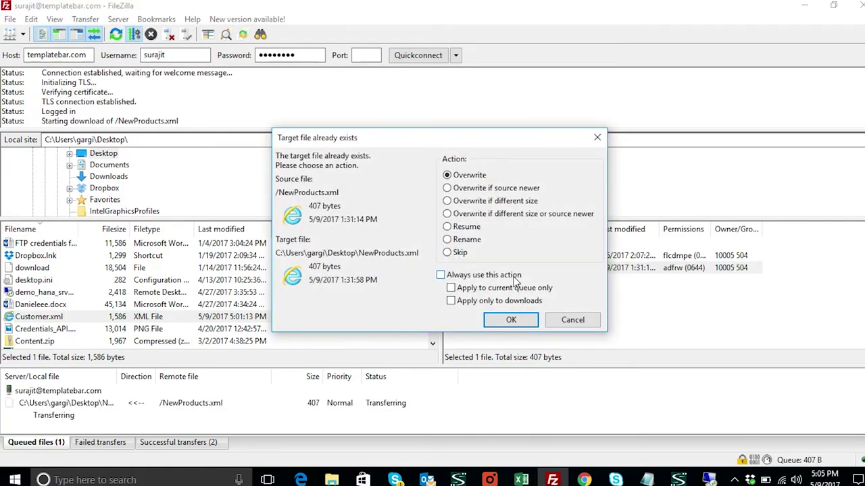
left_click(512, 321)
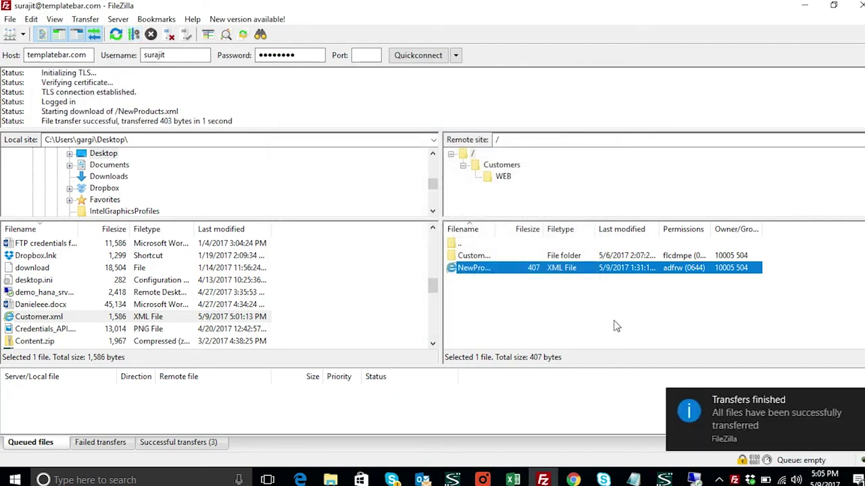
Minimize FileZilla and open the downloaded NewProducts file from the desktop in Notepad
left_click(804, 6)
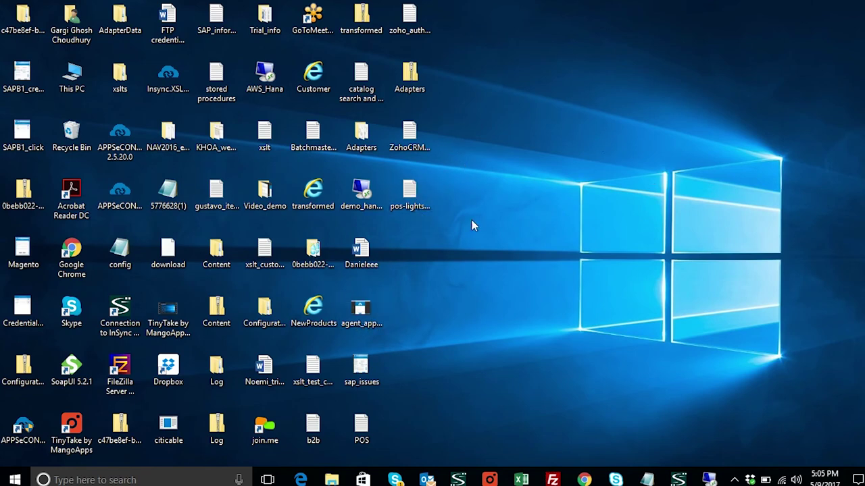
right_click(327, 323)
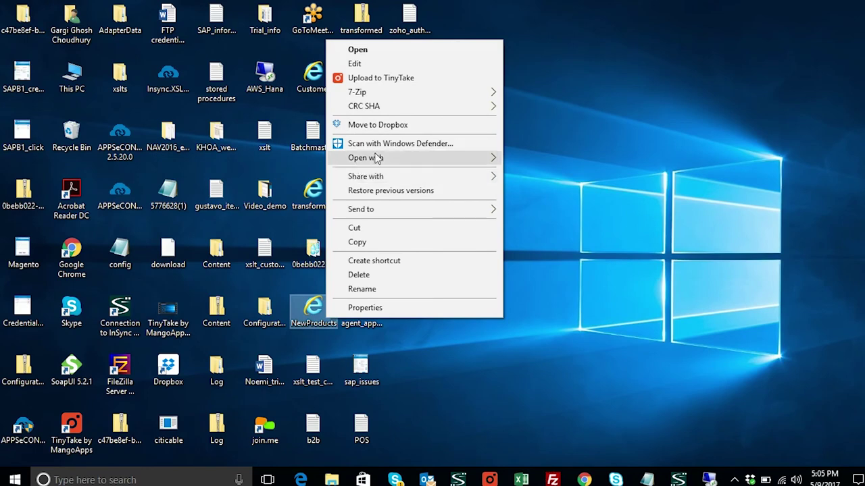
mouse_move(376, 158)
left_click(540, 188)
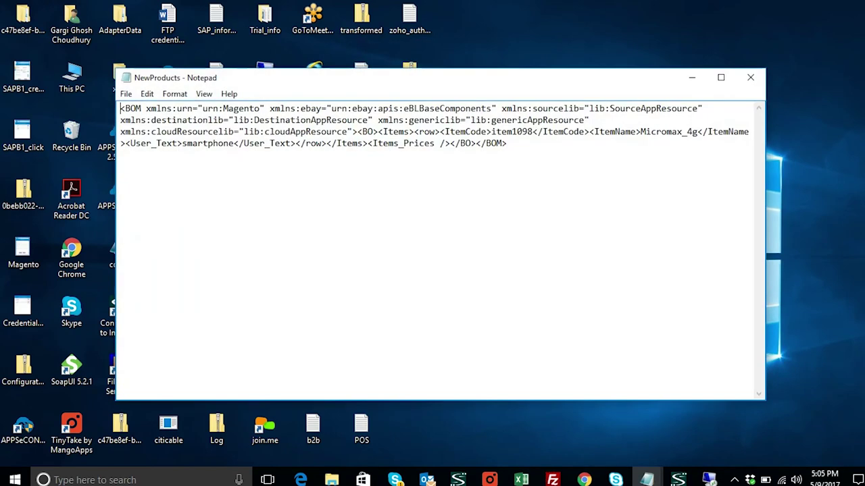
Maximize the NewProducts file, check the exported item's ItemCode, ItemName and User_Text elements, and minimize Notepad
left_click(721, 77)
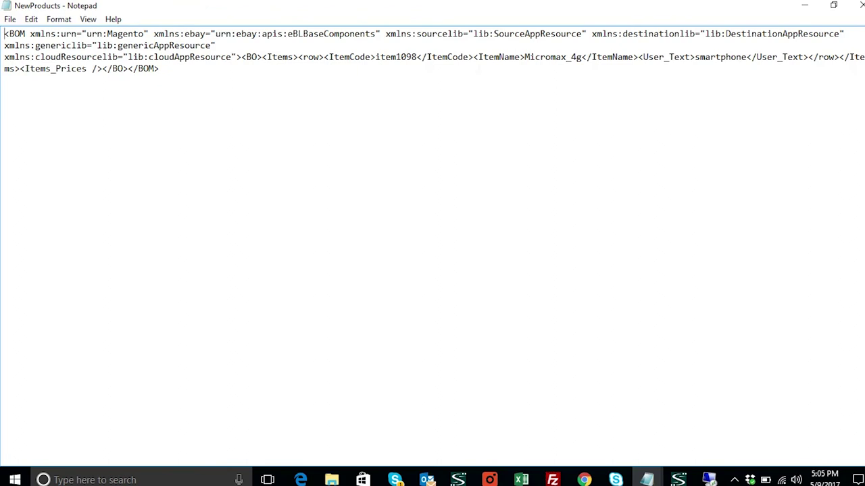
left_click_drag(324, 57, 473, 57)
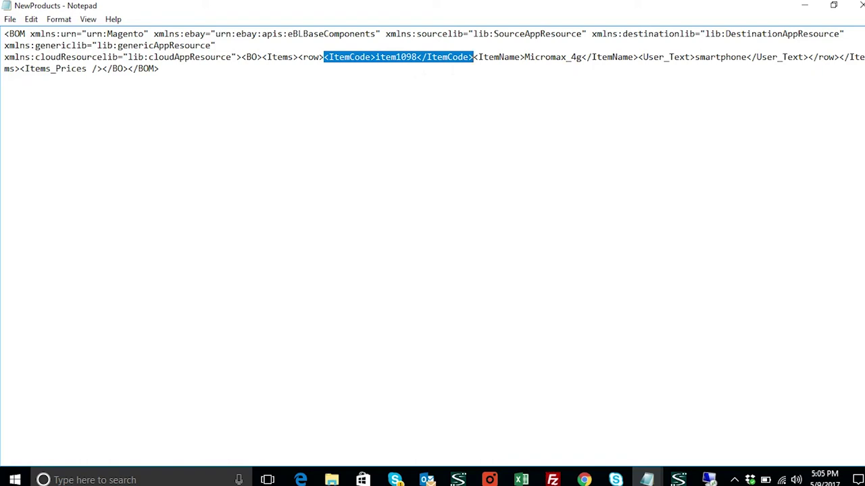
left_click_drag(524, 57, 579, 57)
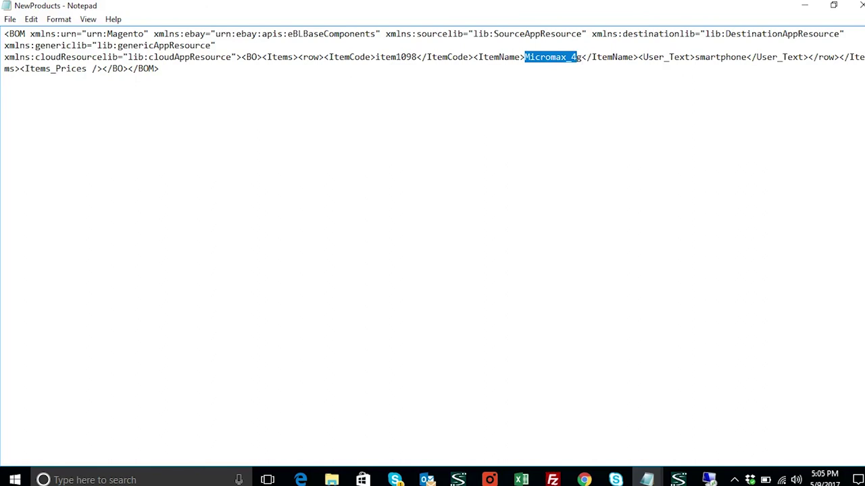
left_click_drag(643, 57, 808, 57)
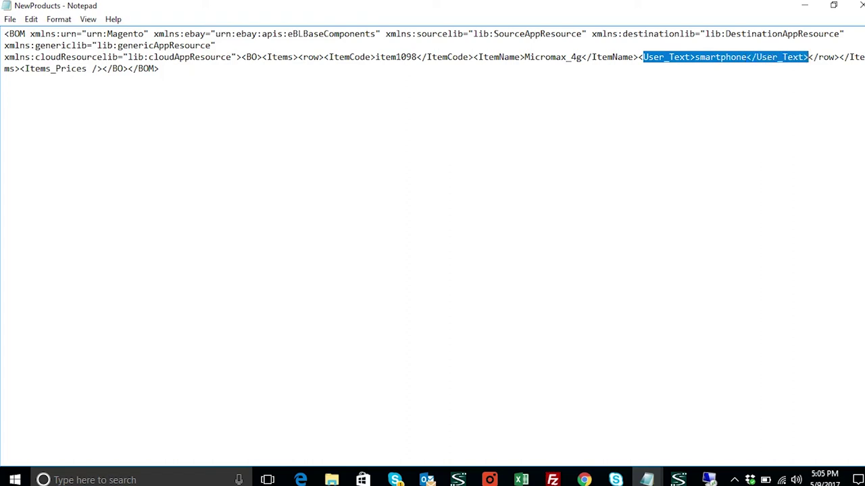
left_click(160, 68)
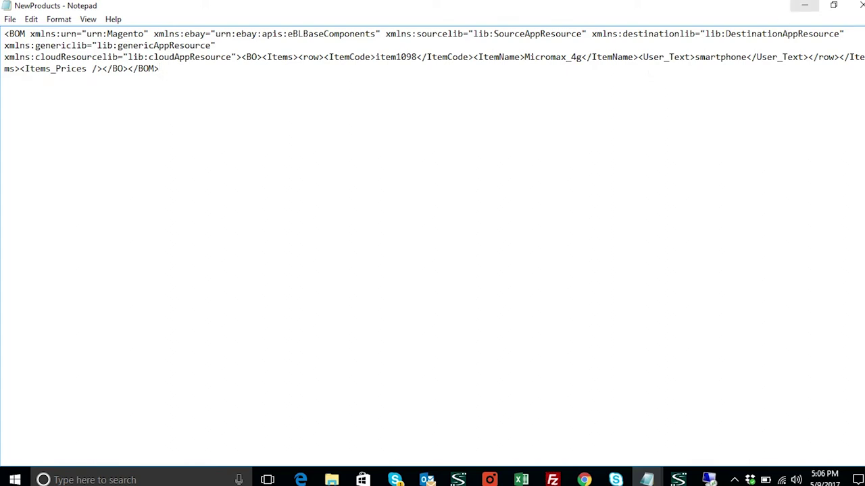
left_click(804, 6)
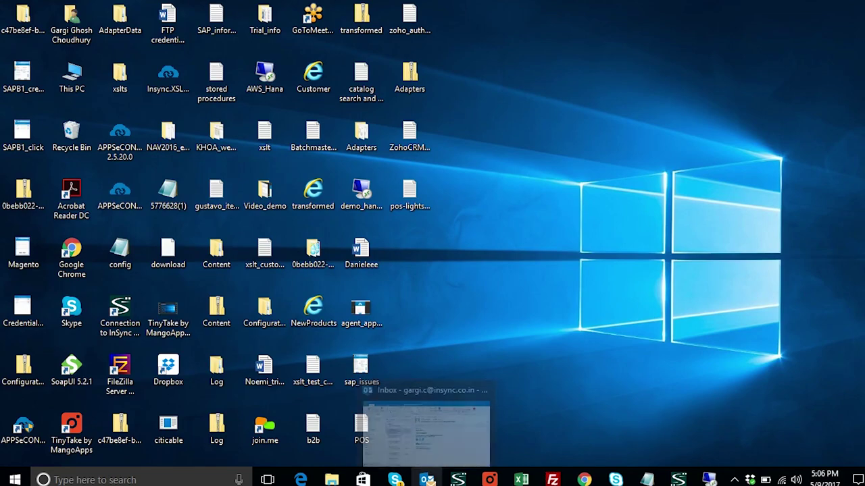
mouse_move(679, 480)
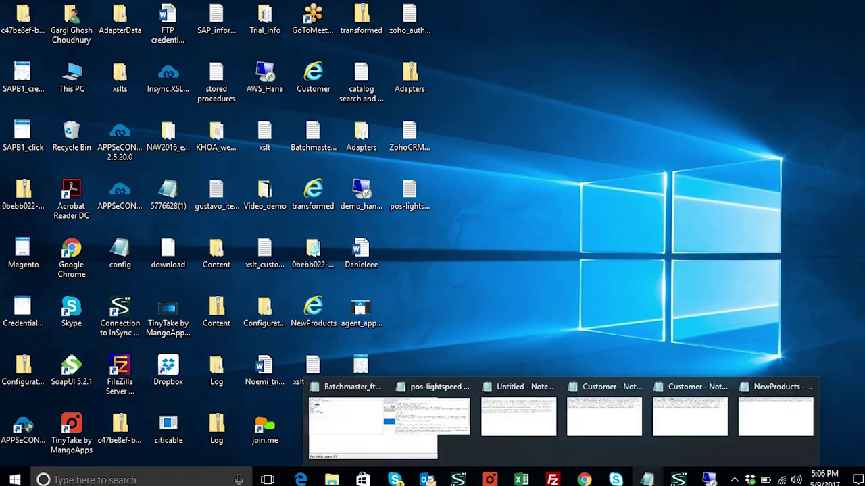
mouse_move(553, 479)
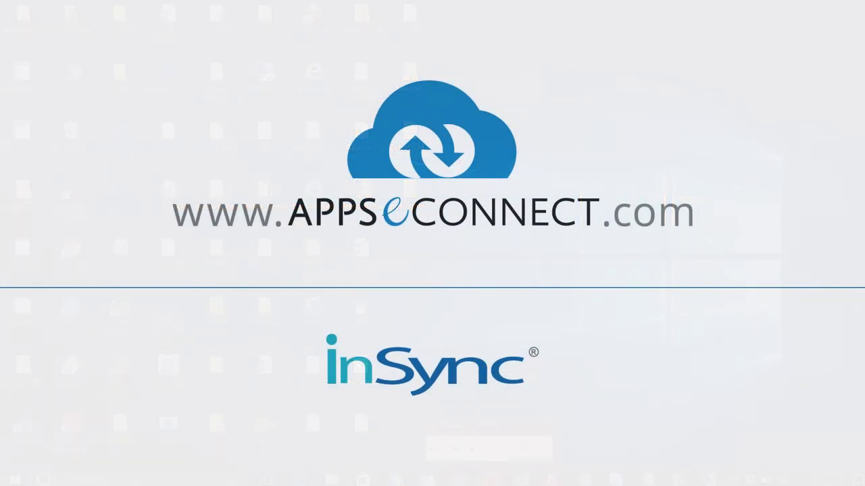